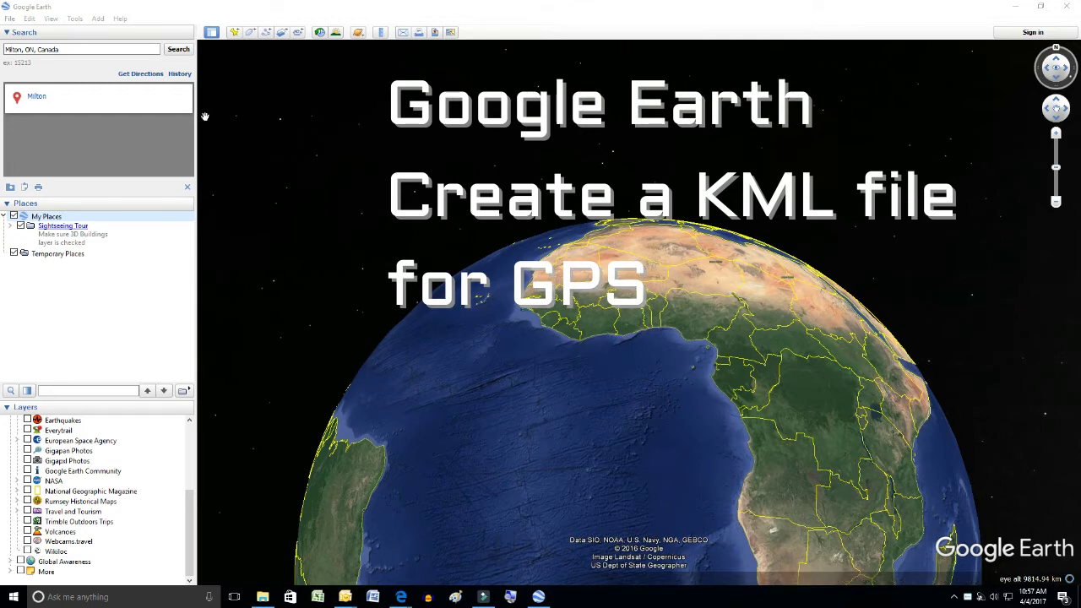
Search for Milton, ON, Canada and bring the area around the quarry into view
left_click(179, 50)
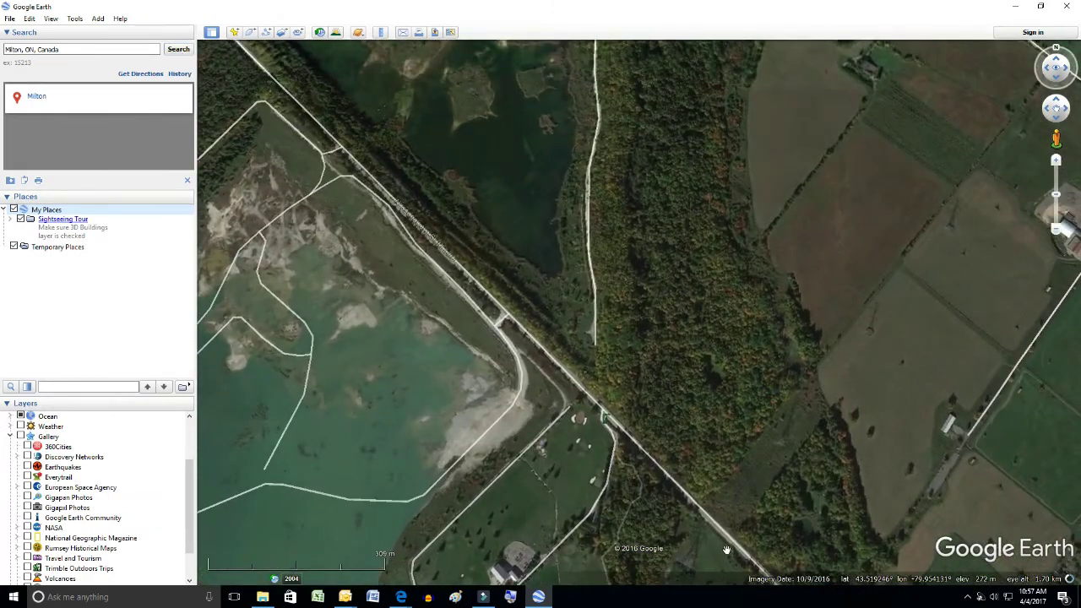
scroll(726, 550, "down", 2)
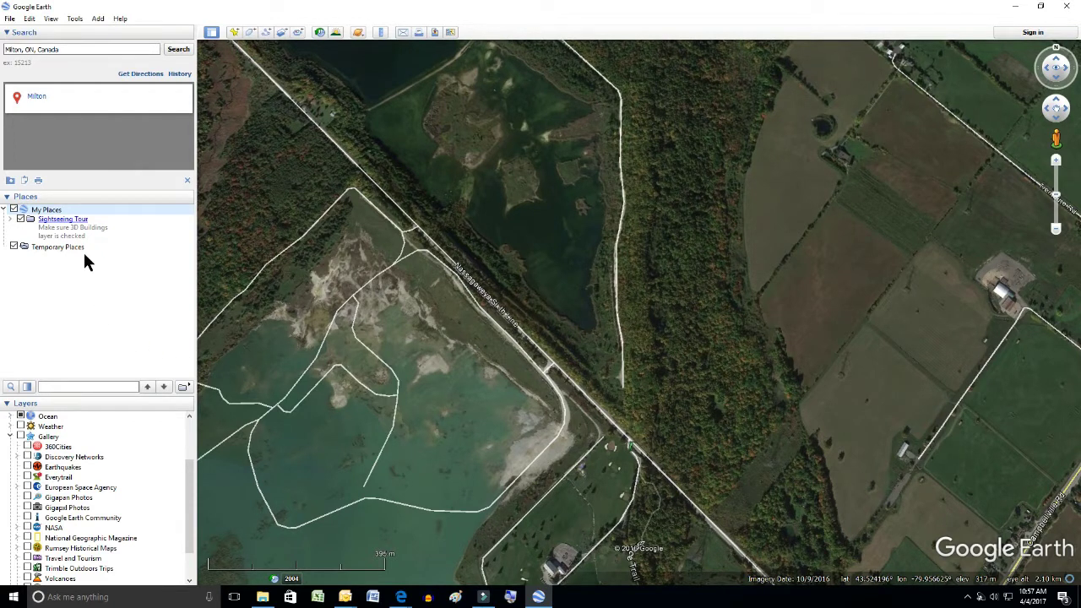
Add a folder named "Dufferin Quarry Trail" to My Places
left_click(67, 212)
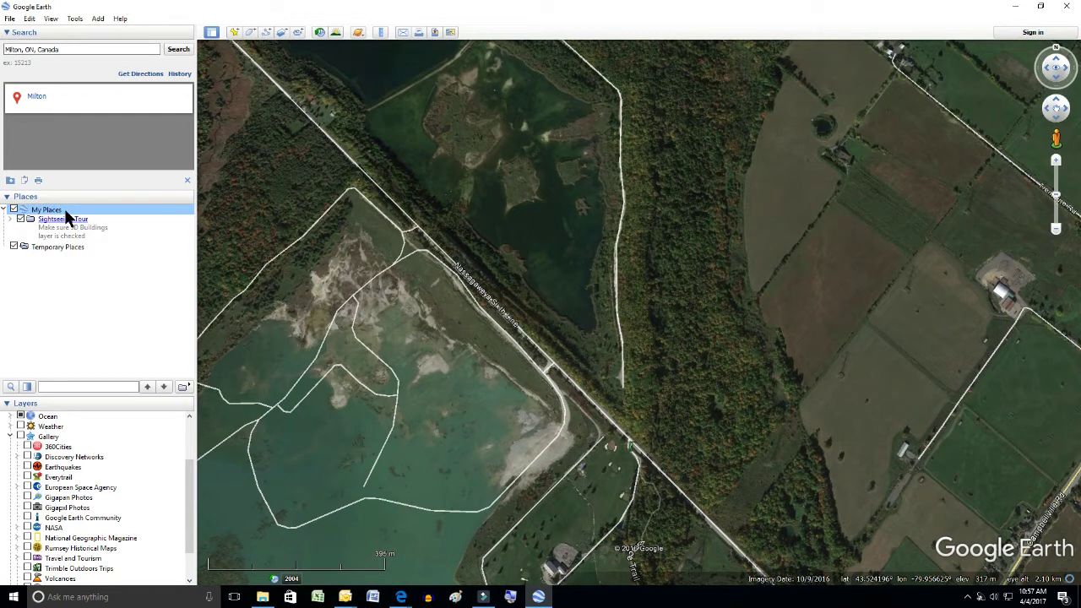
right_click(67, 214)
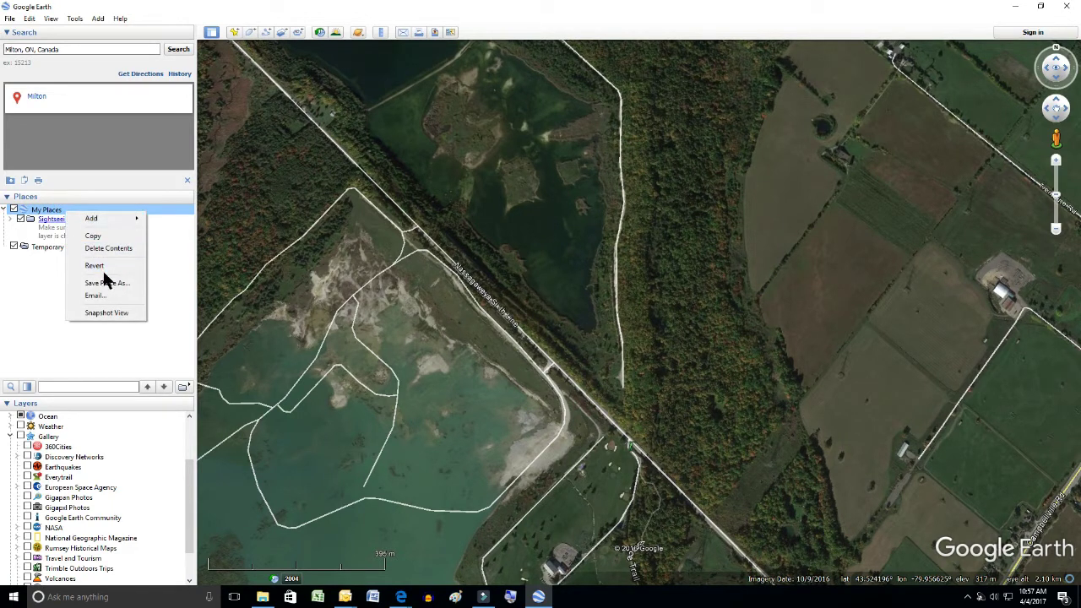
mouse_move(118, 228)
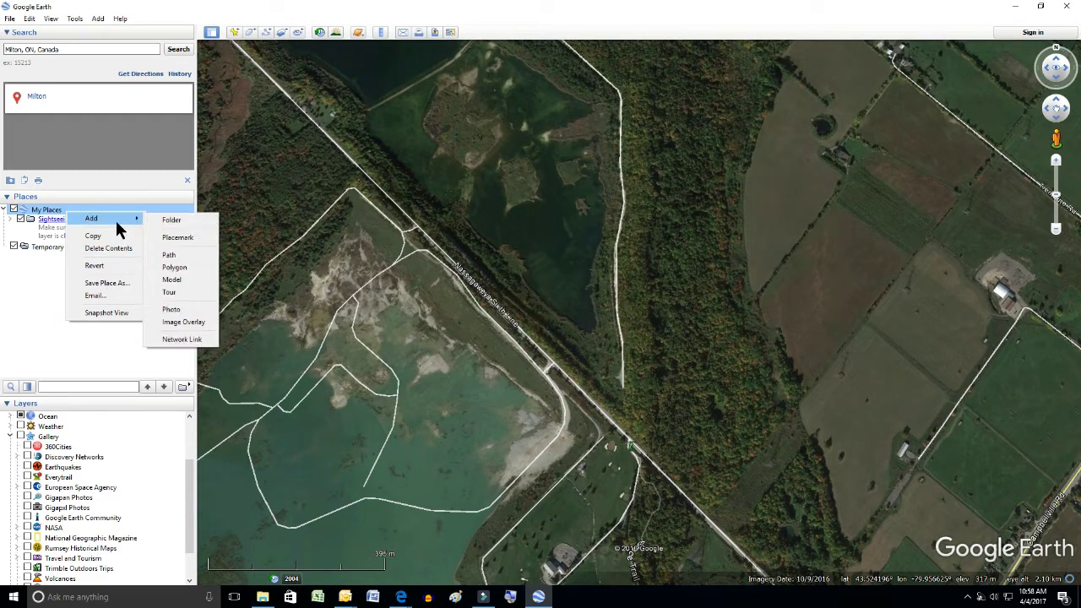
left_click(183, 221)
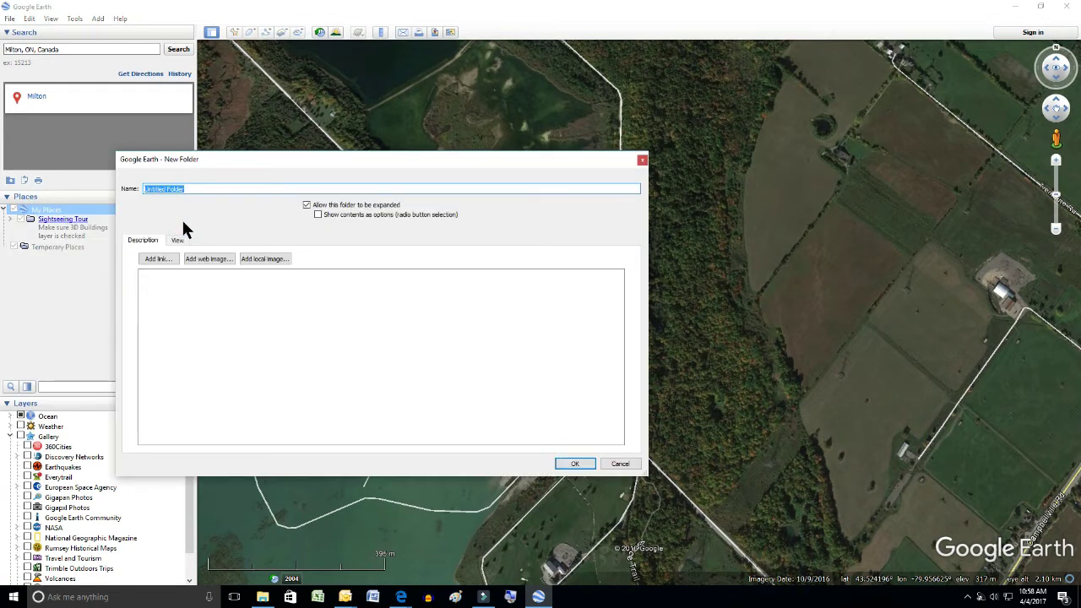
type("Dufferin Quarry Trail")
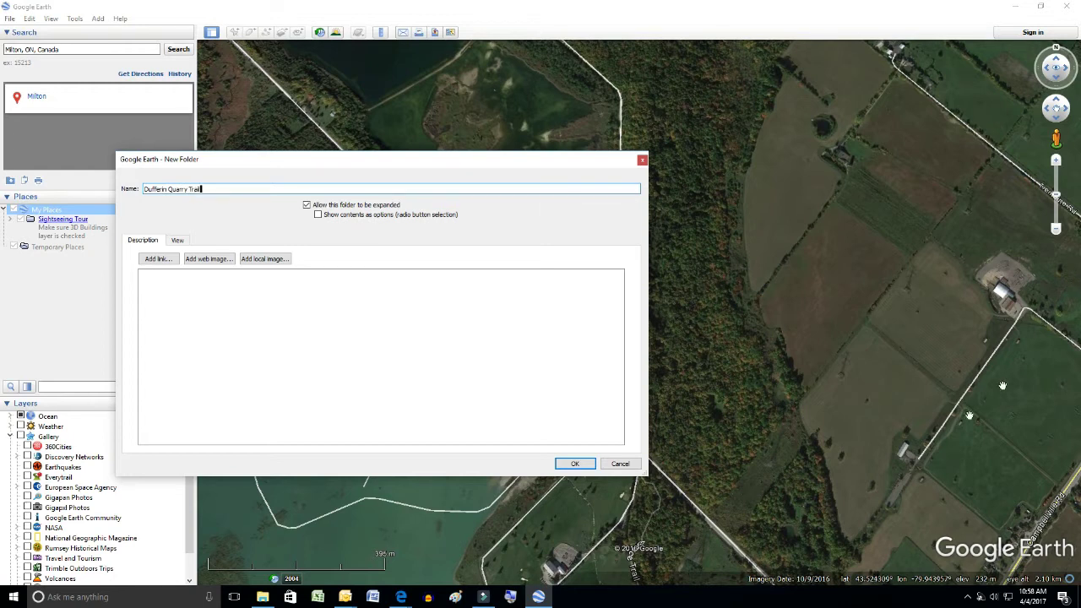
left_click(574, 463)
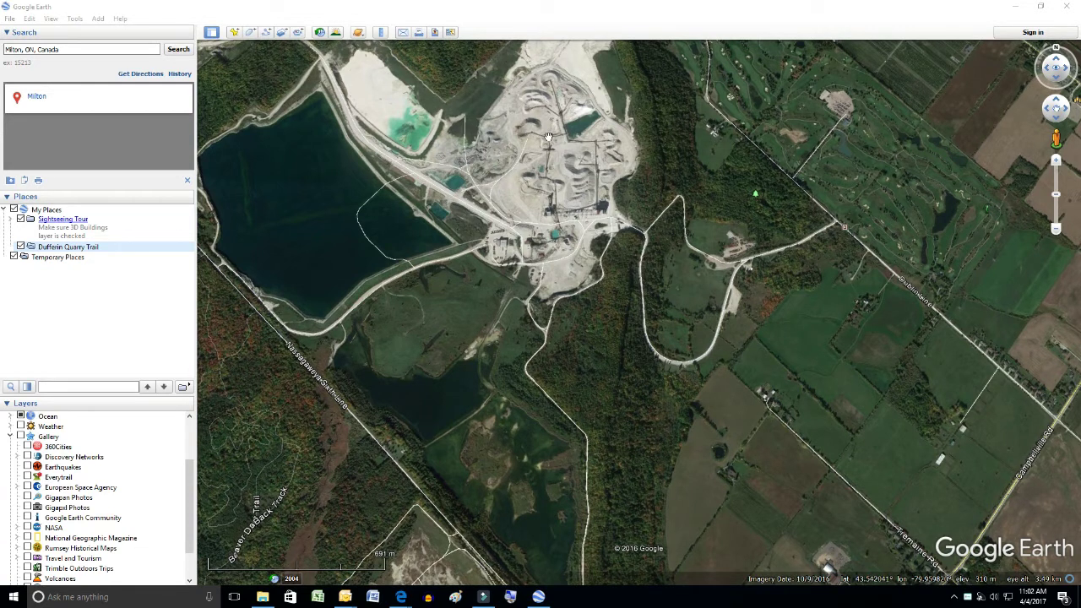
Add a placemark named "The Bridge" to the Dufferin Quarry Trail folder
left_click(235, 32)
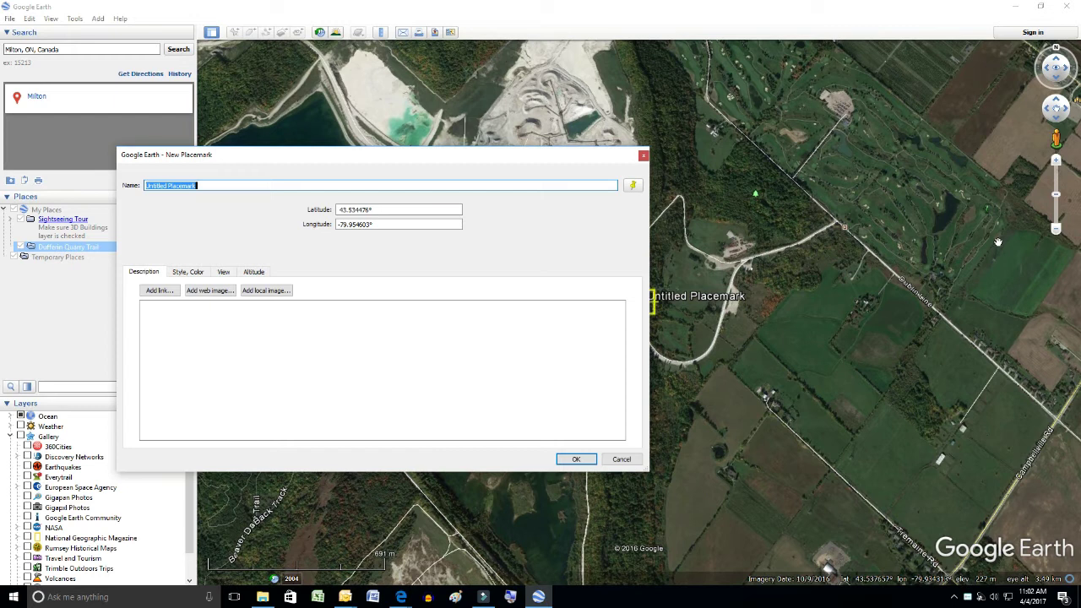
key("BackSpace")
type("The")
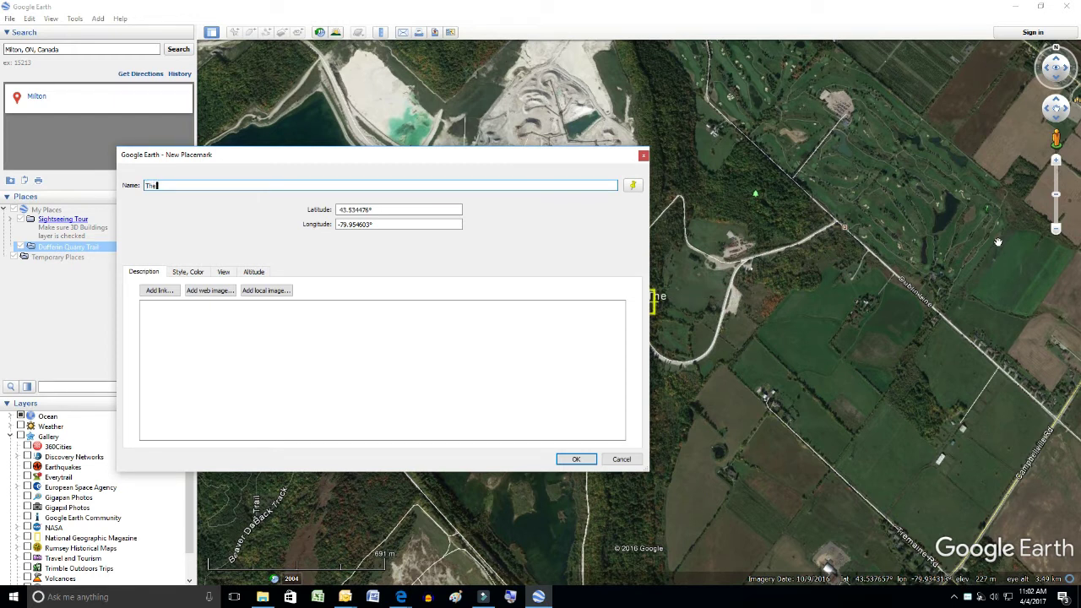
type(" lb")
key("BackSpace")
key("BackSpace")
key("BackSpace")
type("Bridge")
left_click(576, 458)
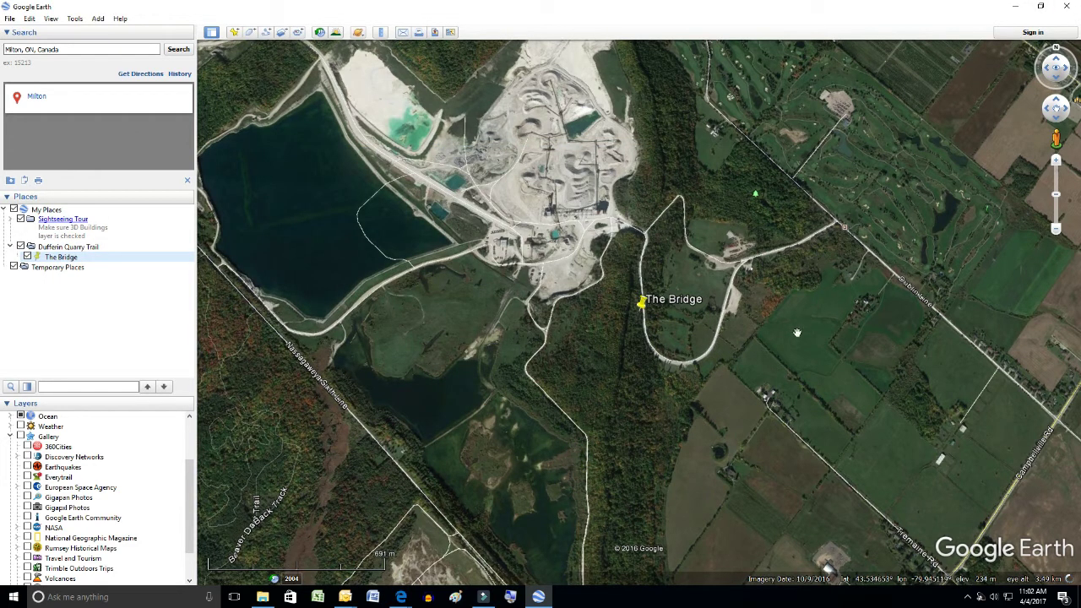
Reposition The Bridge placemark north onto the road crossing at the quarry's eastern edge and save its new location
right_click(642, 305)
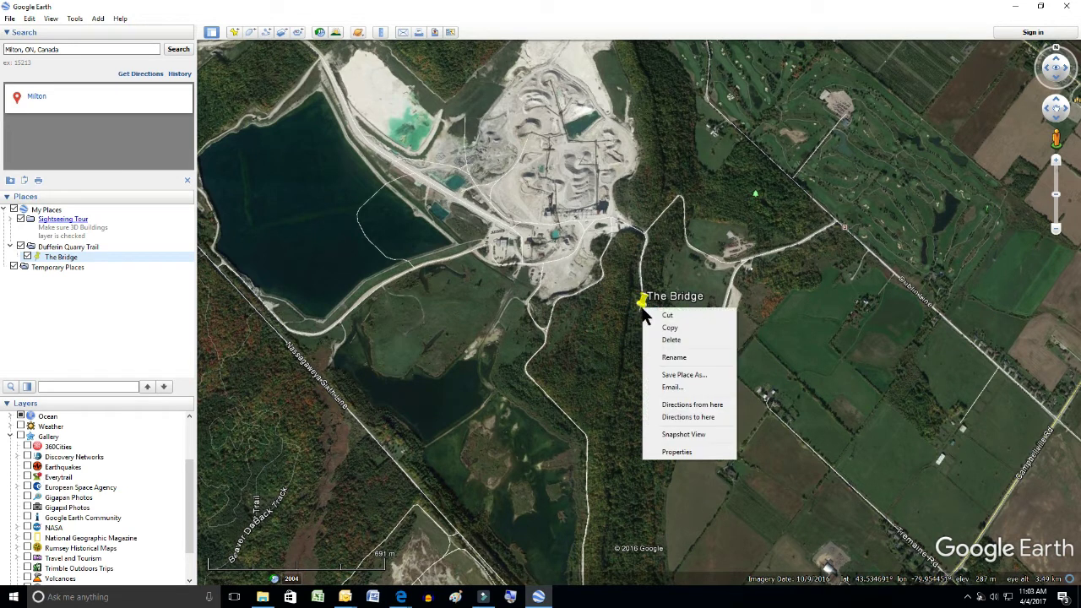
left_click(691, 452)
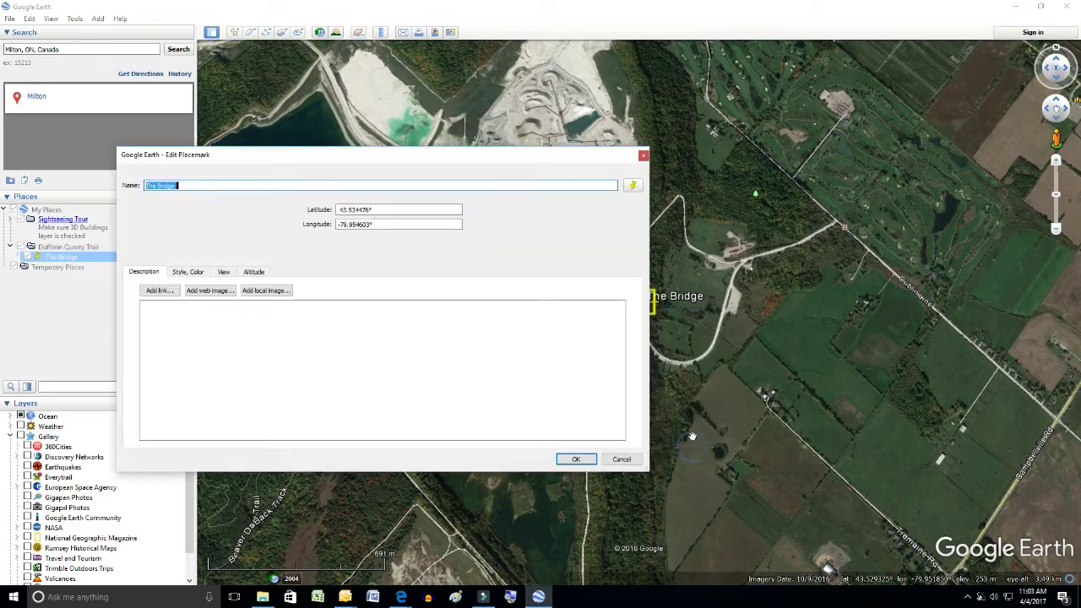
left_click_drag(458, 163, 263, 104)
left_click_drag(642, 304, 635, 207)
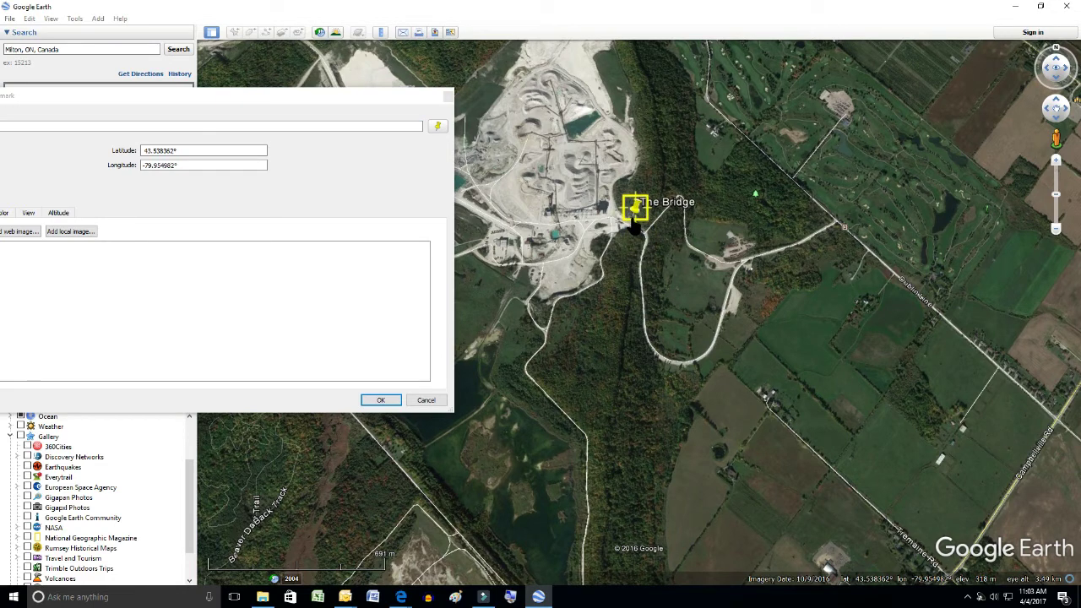
scroll(711, 257, "up", 2)
left_click_drag(712, 257, 738, 441)
scroll(676, 380, "up", 3)
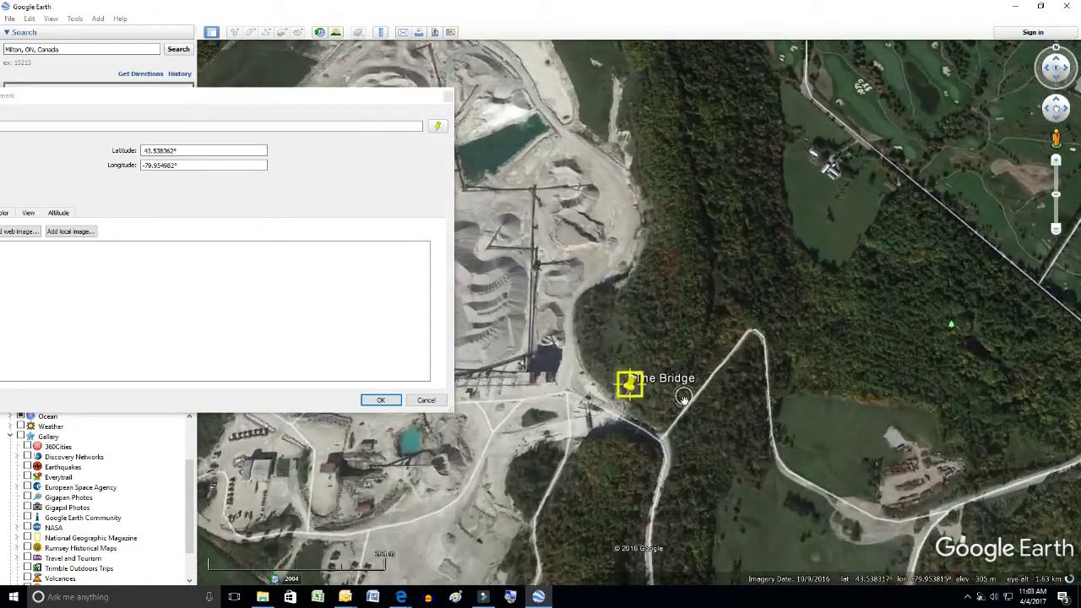
left_click_drag(589, 380, 606, 444)
left_click(381, 399)
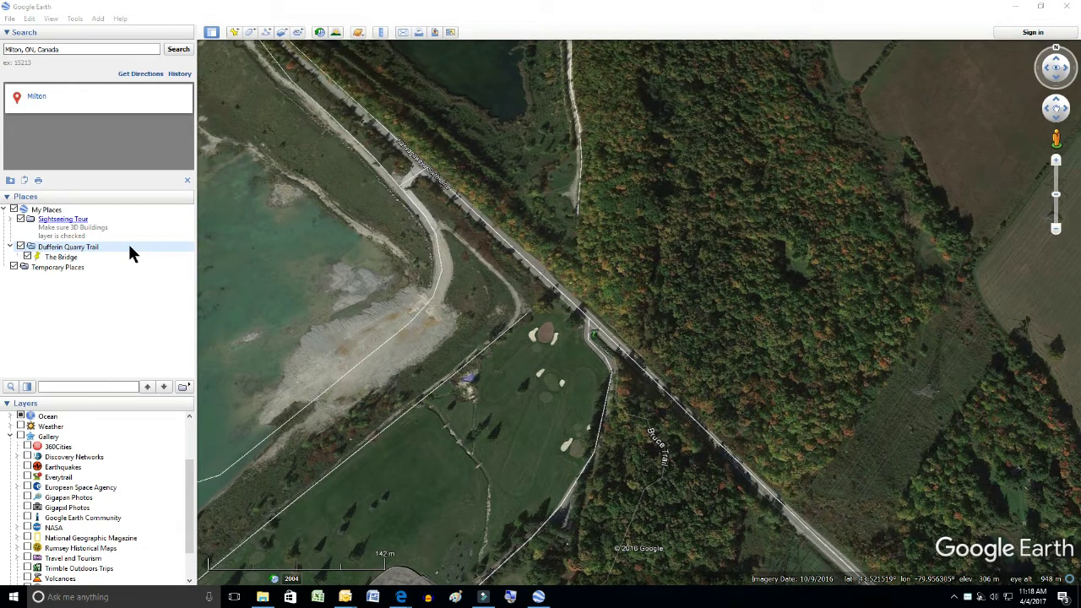
Start a new path in the Dufferin Quarry Trail folder, name it "Path to the Bridge", and uncover the map for drawing
left_click(139, 11)
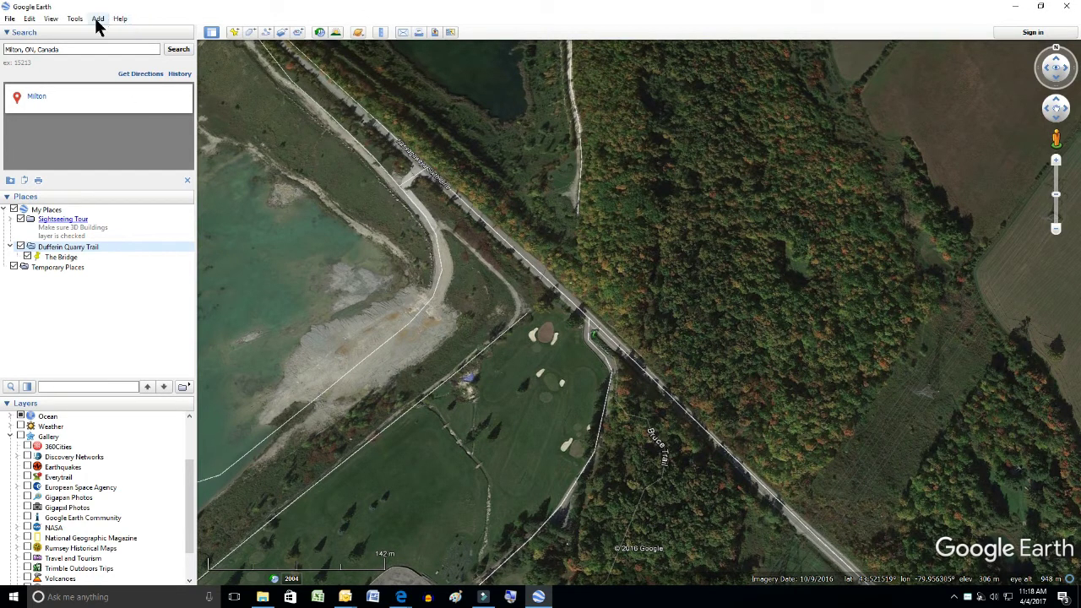
left_click(98, 20)
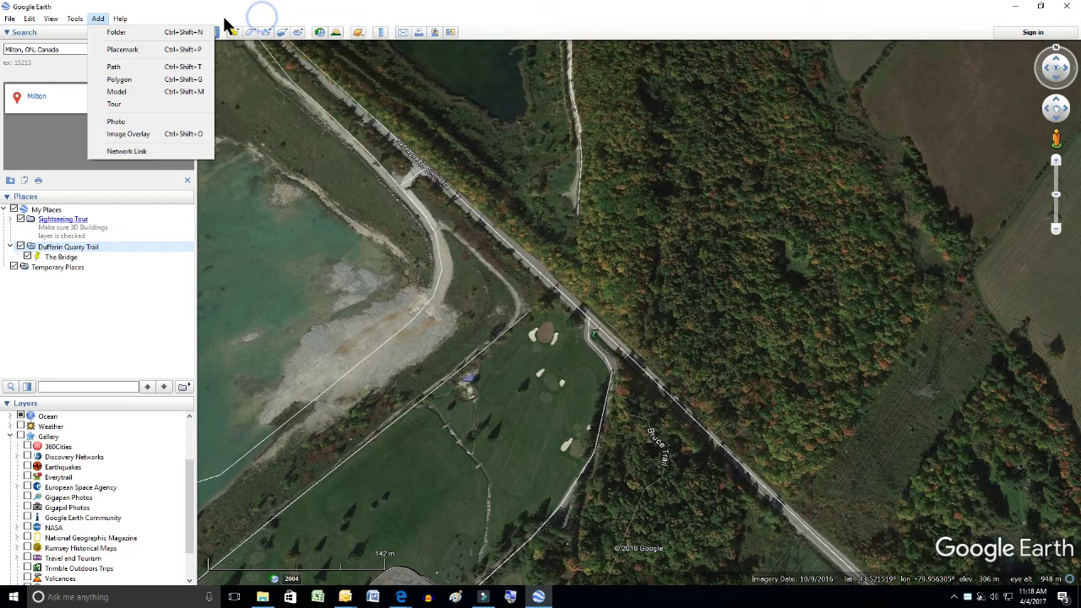
left_click(267, 34)
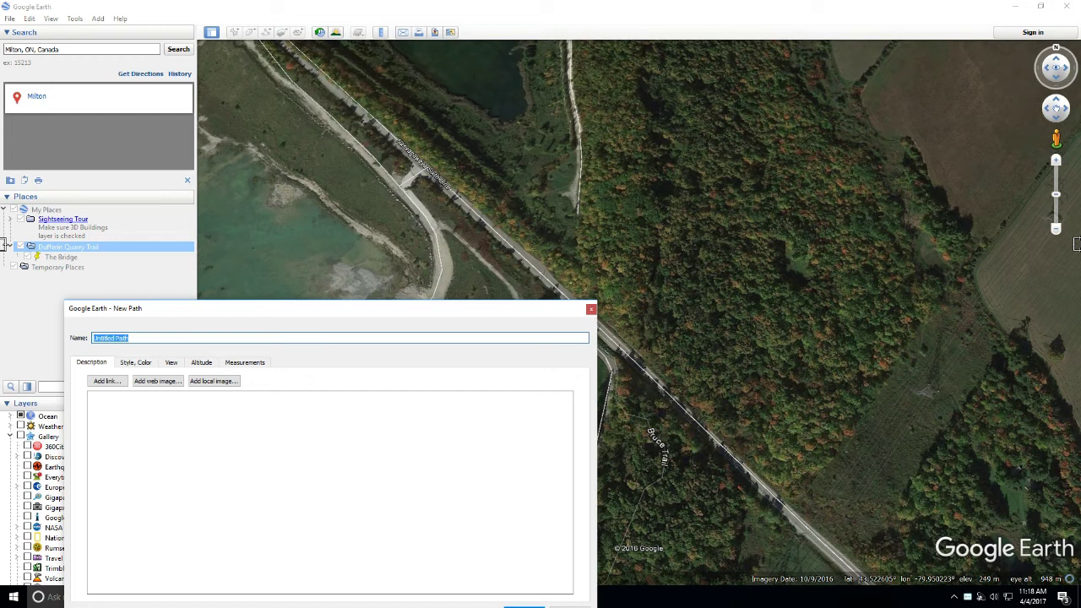
type("Path to the Bridge")
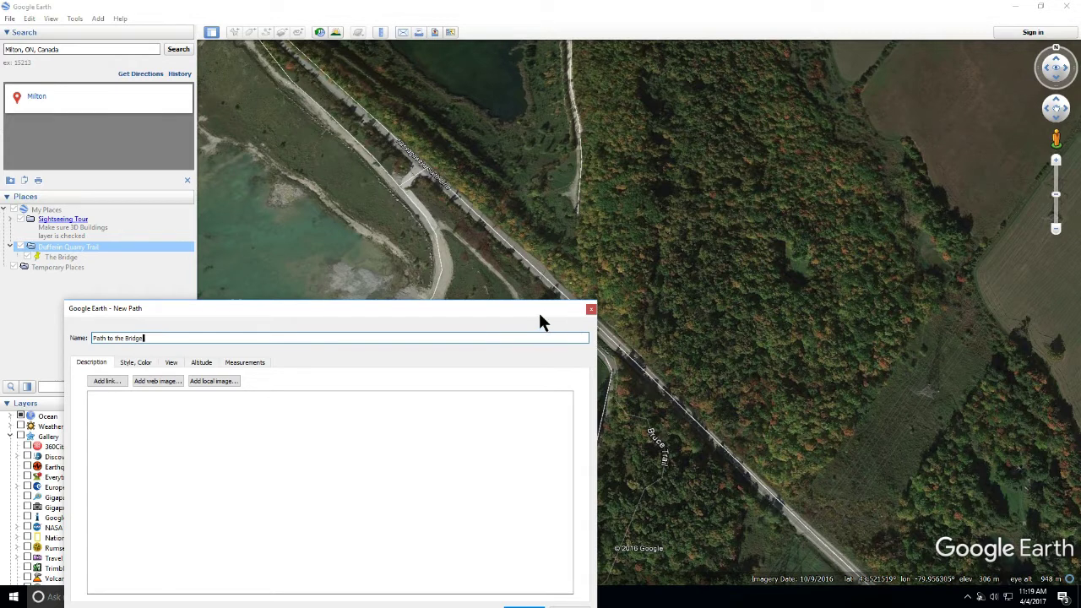
left_click_drag(521, 319, 119, 275)
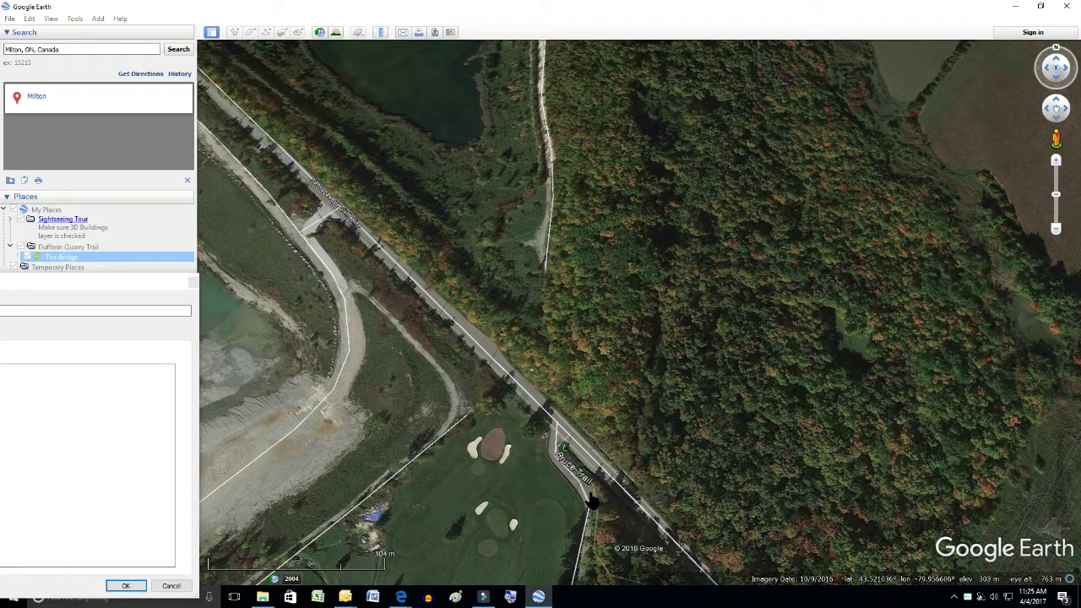
Draw the first part of the path from the Bruce Trail road crossing north through the woods, removing the stray eastern point
left_click(616, 321)
left_click(828, 293)
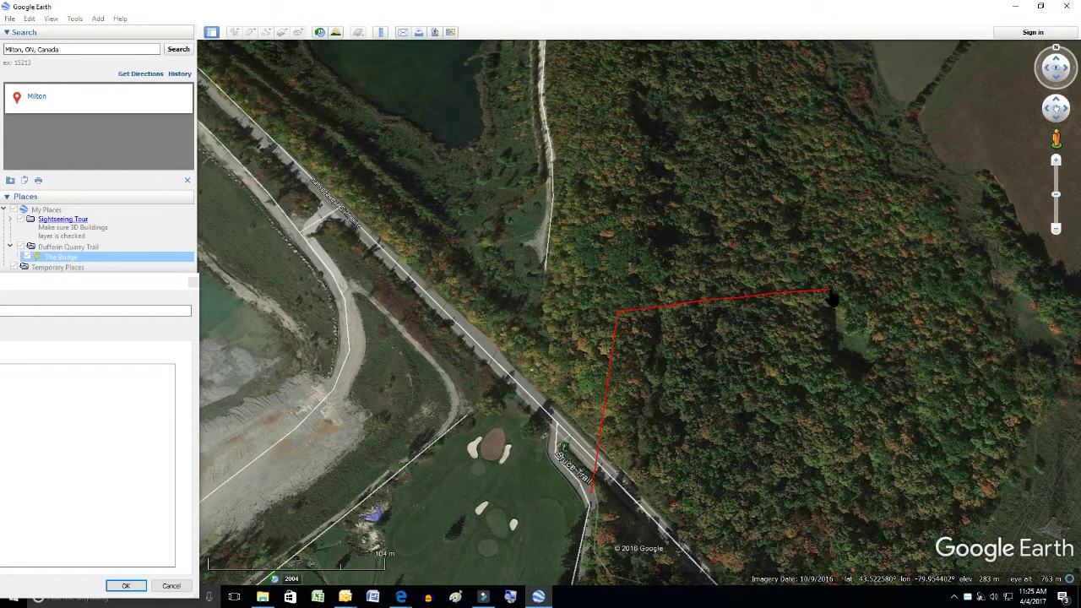
right_click(738, 297)
left_click(600, 182)
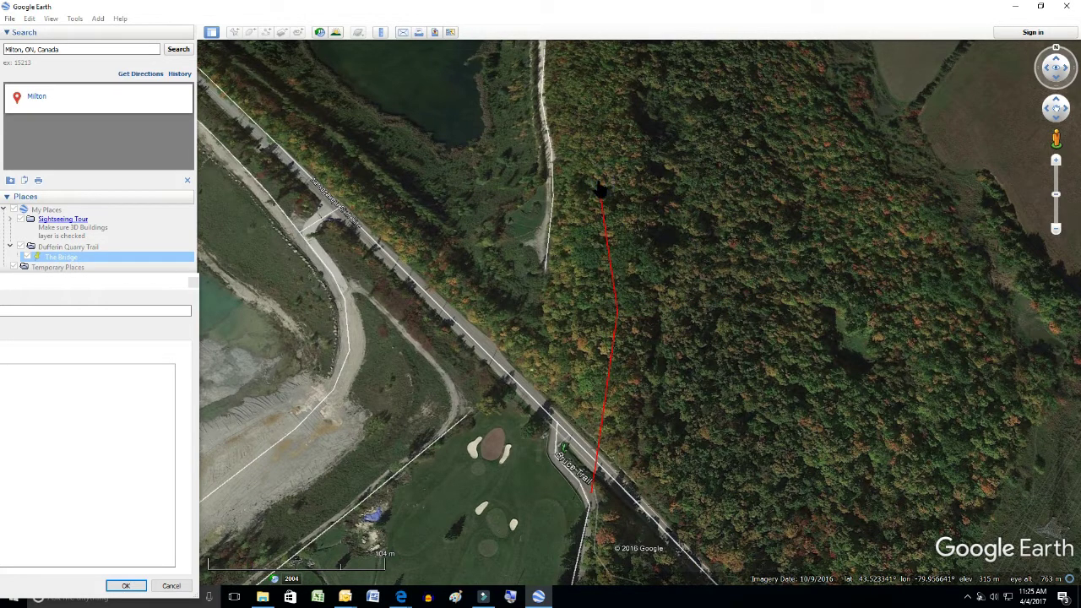
Extend the path north through the forest beside the quarry ponds and end it at The Bridge placemark
scroll(754, 295, "down", 3)
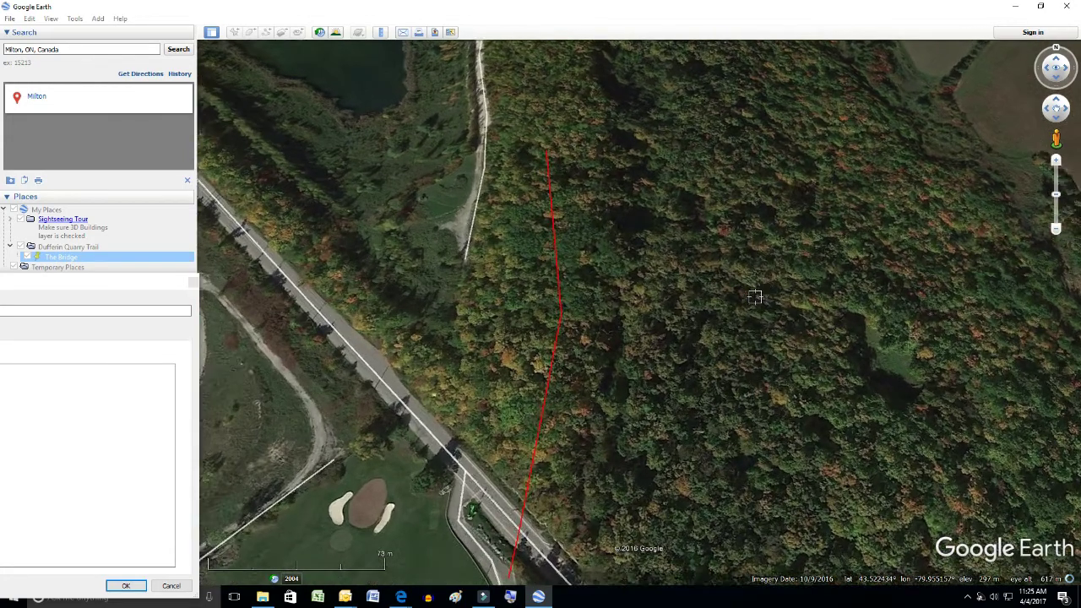
scroll(754, 296, "down", 5)
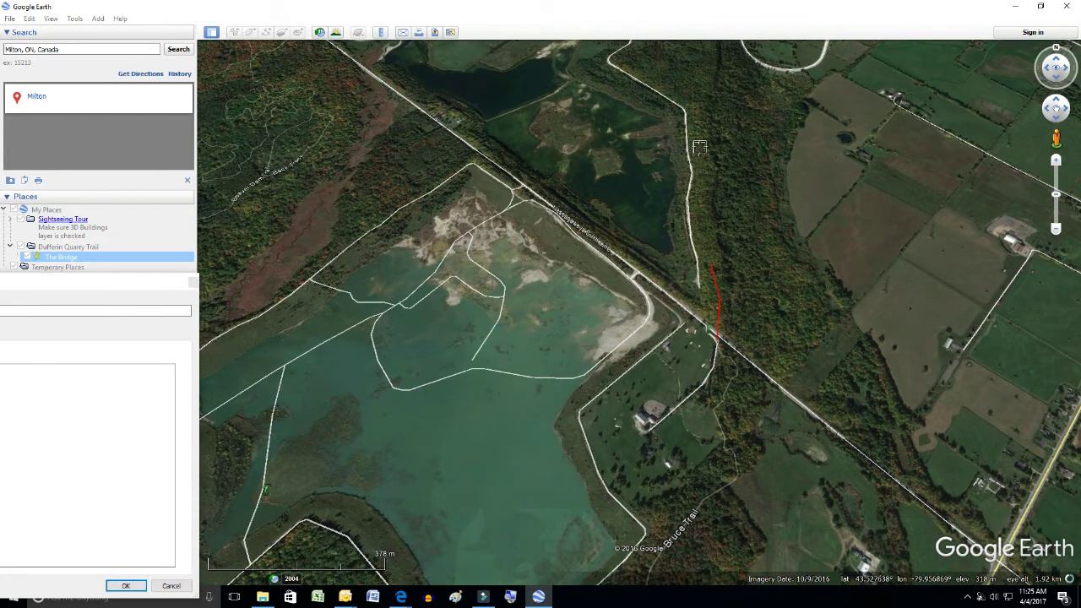
left_click(704, 140)
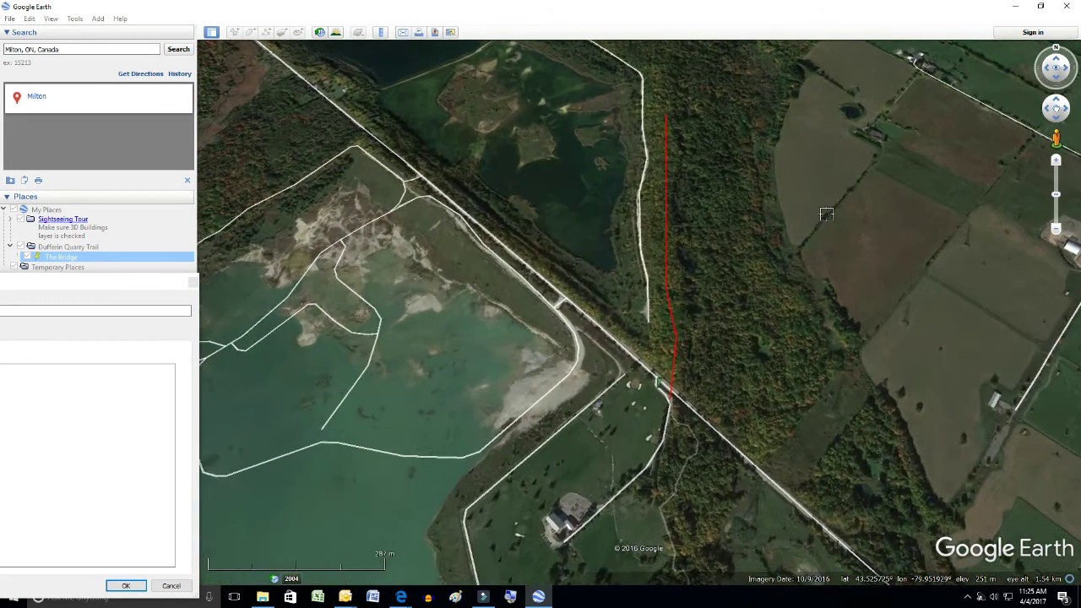
scroll(826, 209, "down", 3)
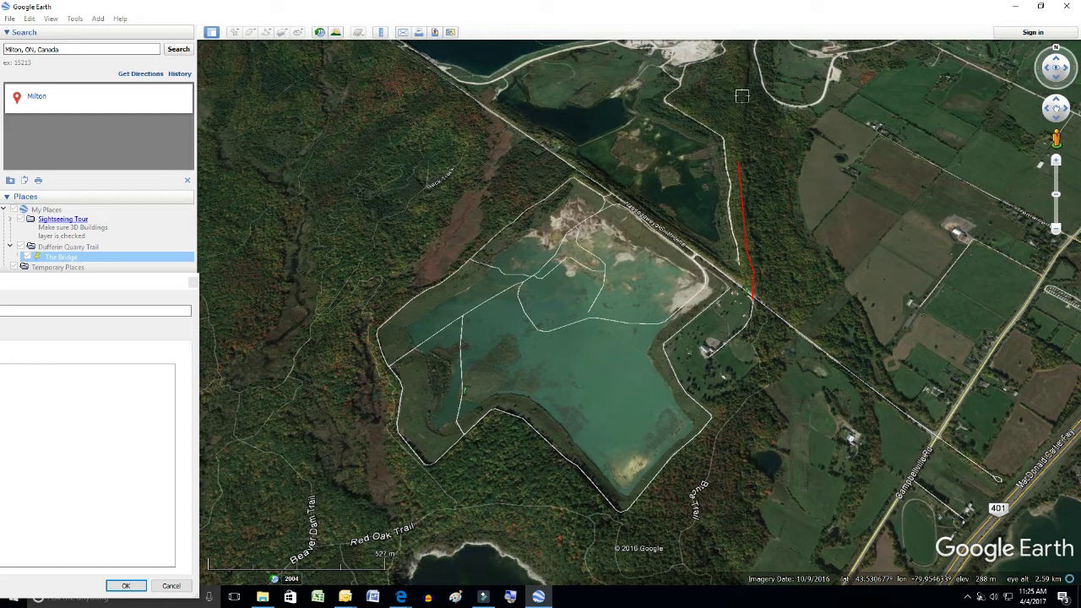
left_click(740, 89)
scroll(772, 125, "down", 3)
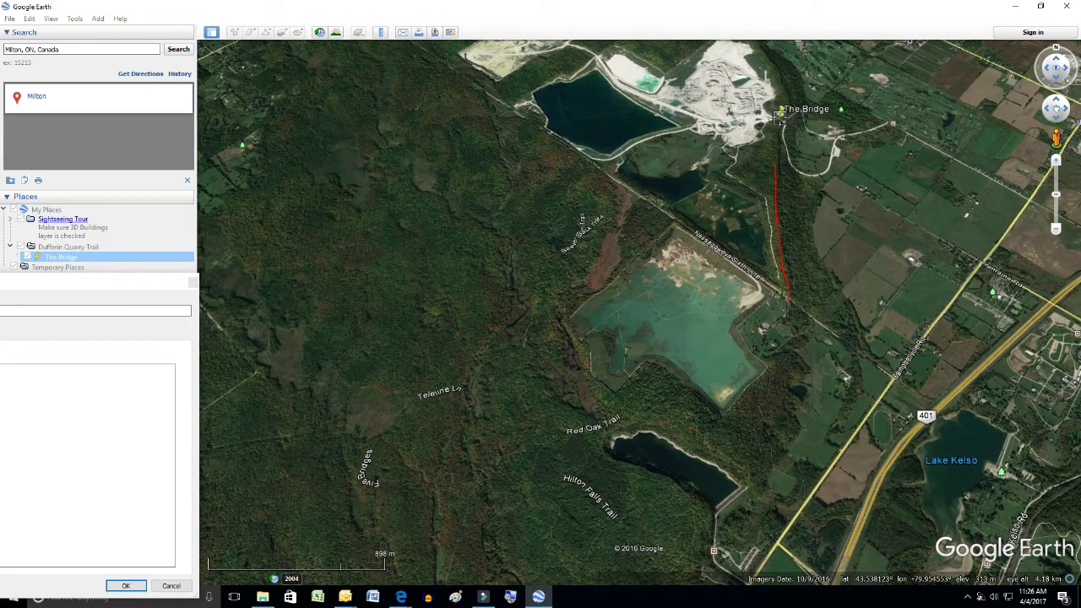
left_click(779, 113)
Save the finished path as "Path the Bridge" in the Dufferin Quarry Trail folder
left_click(71, 300)
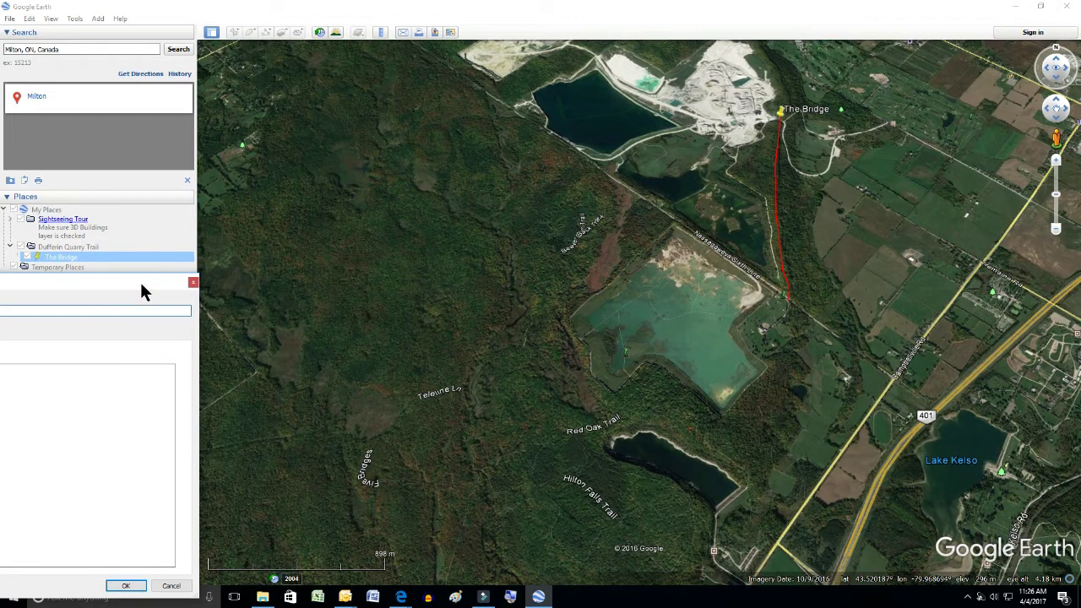
left_click_drag(127, 284, 597, 216)
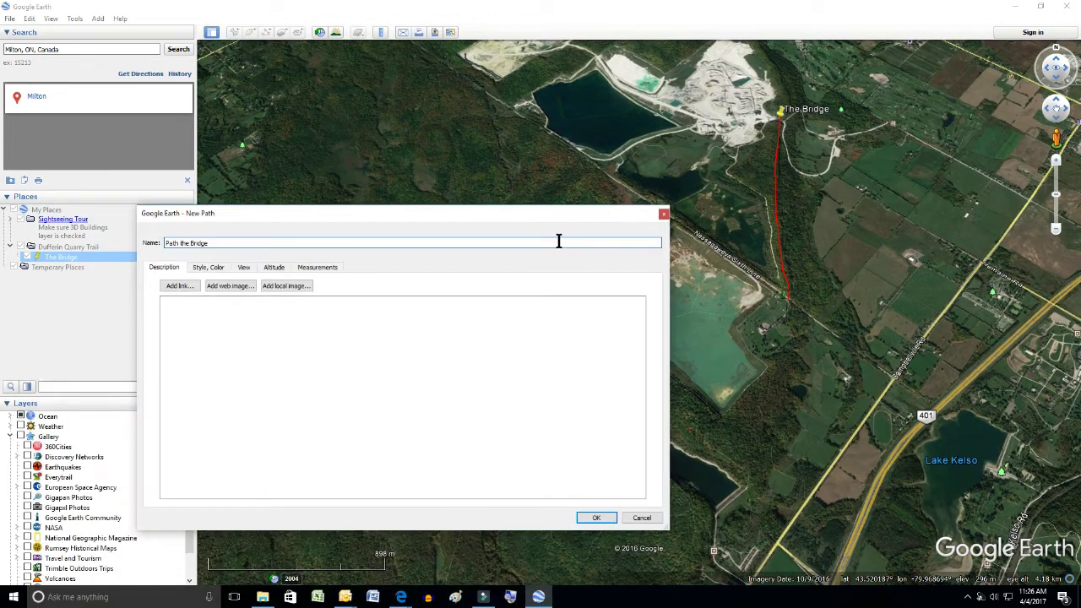
left_click(606, 518)
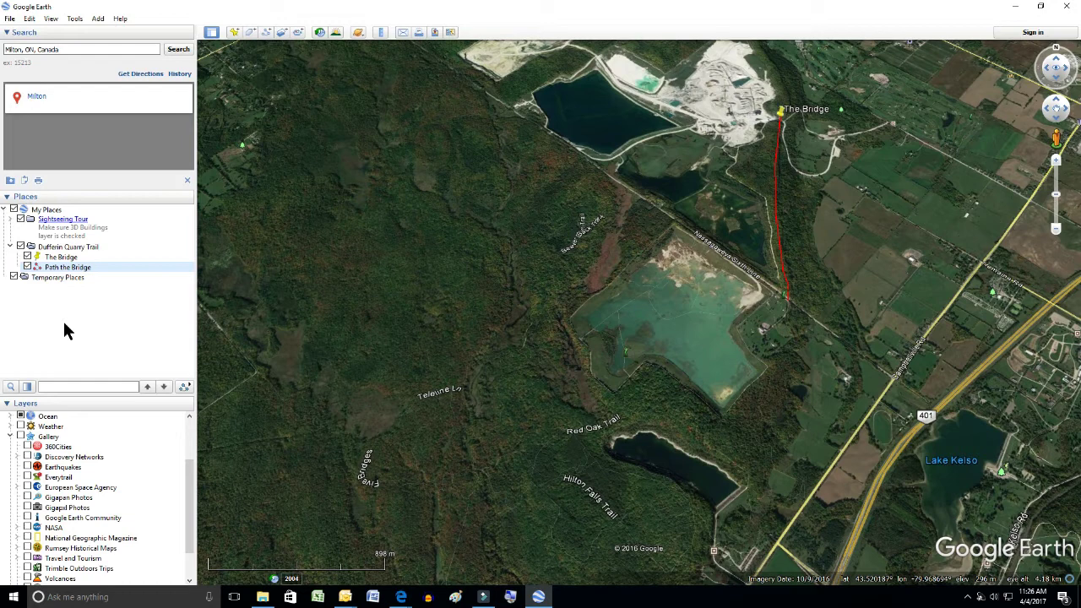
Save the Dufferin Quarry Trail folder to the Desktop as a KML file named "Dufferin Quarry Trail"
left_click(87, 246)
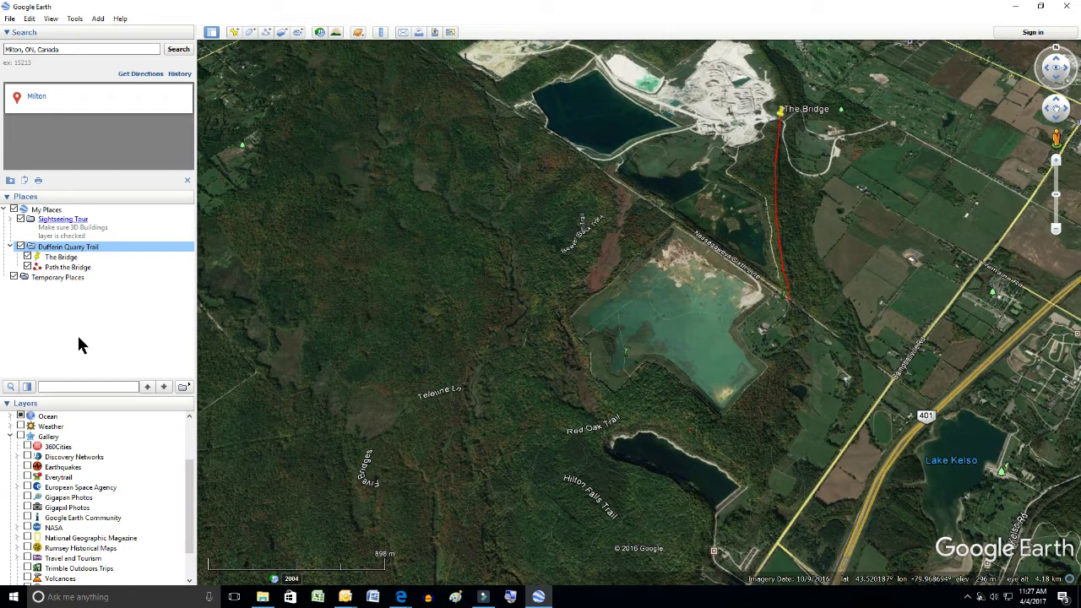
right_click(162, 255)
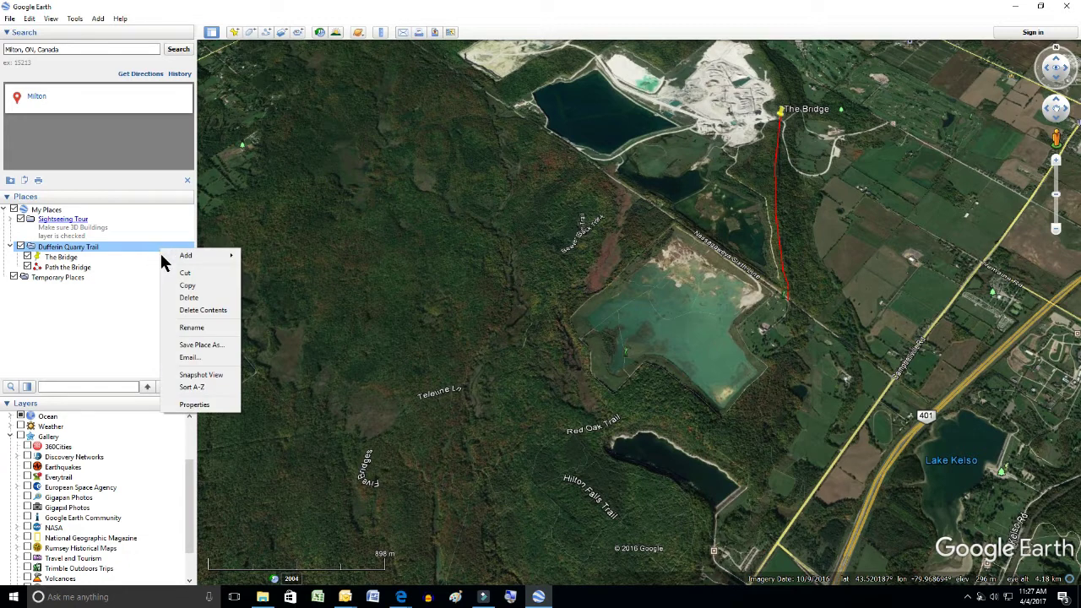
left_click(190, 344)
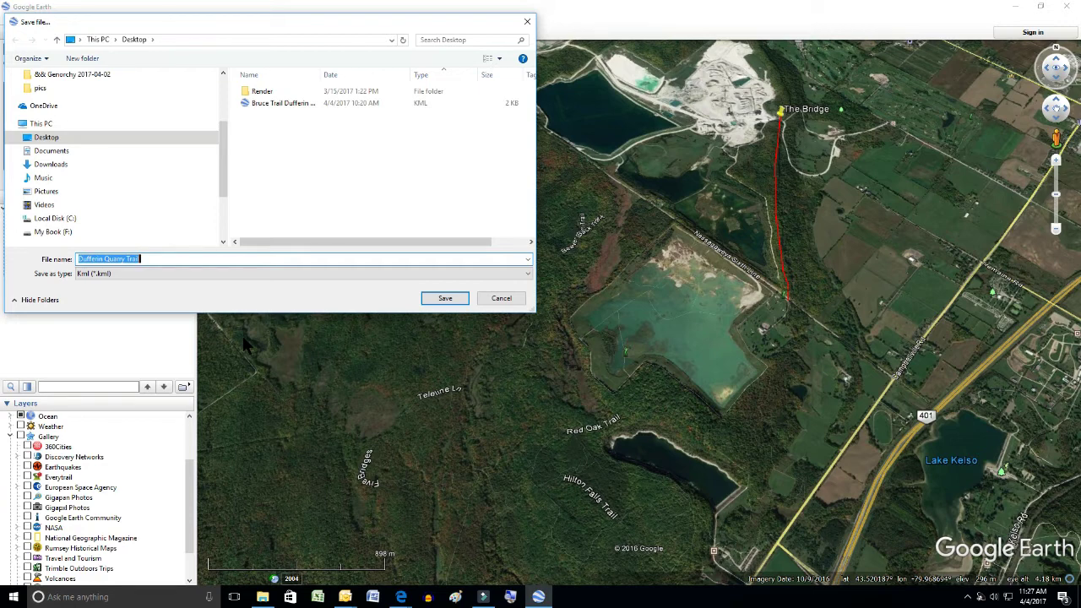
left_click(436, 298)
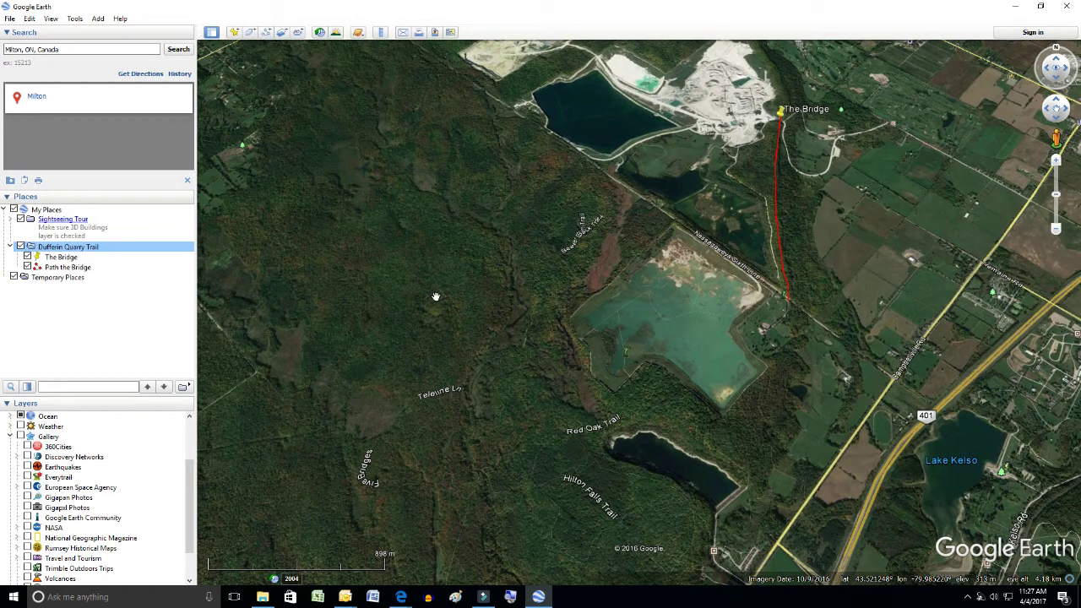
Reopen the save dialog for the Dufferin Quarry Trail folder and check the full names of the KML files on the Desktop
right_click(154, 248)
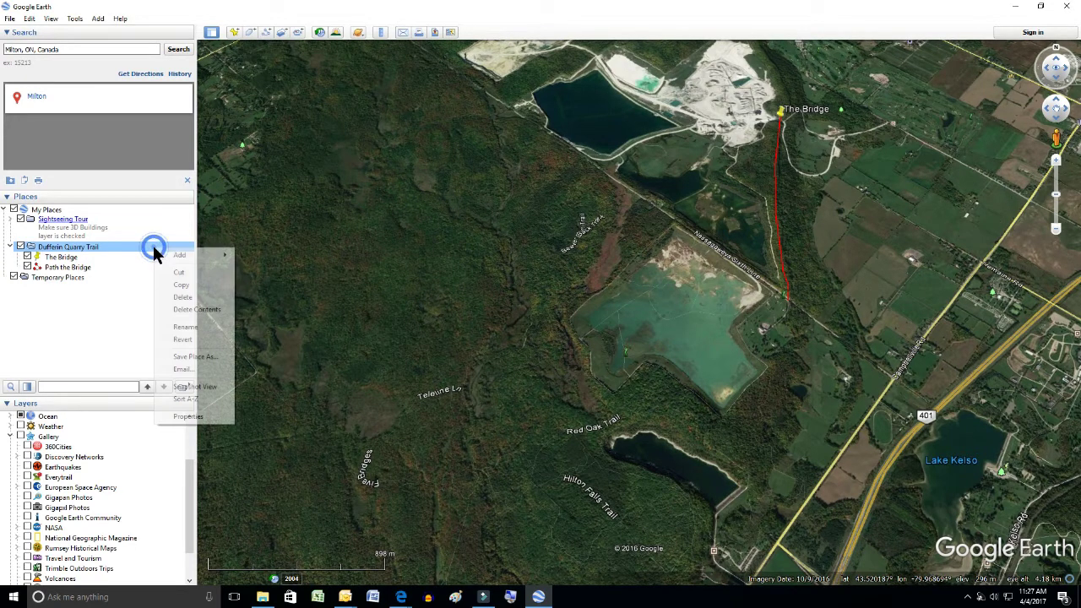
left_click(203, 357)
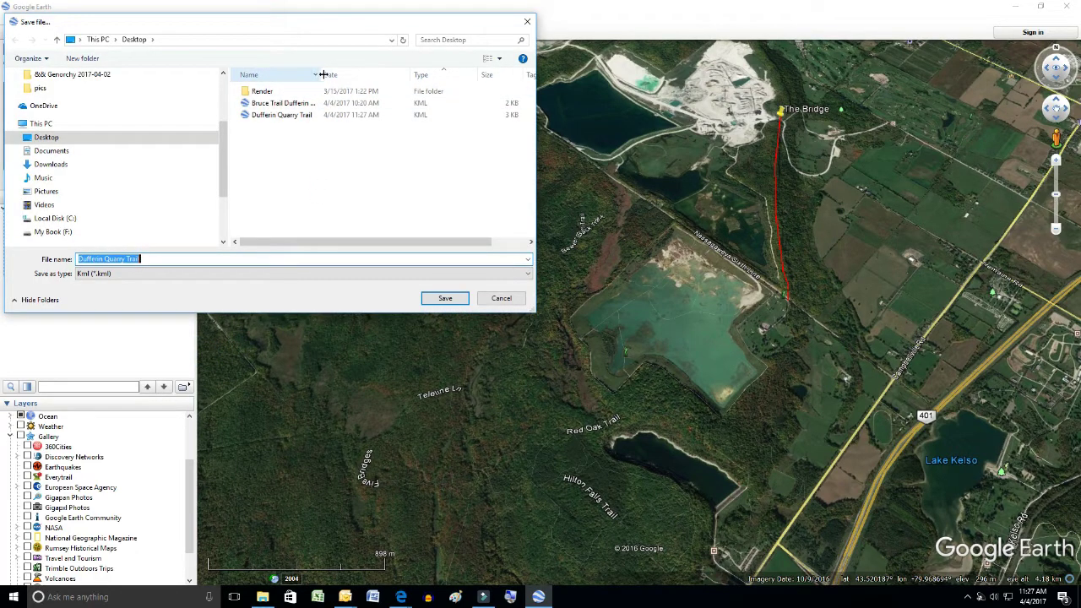
left_click_drag(320, 74, 401, 71)
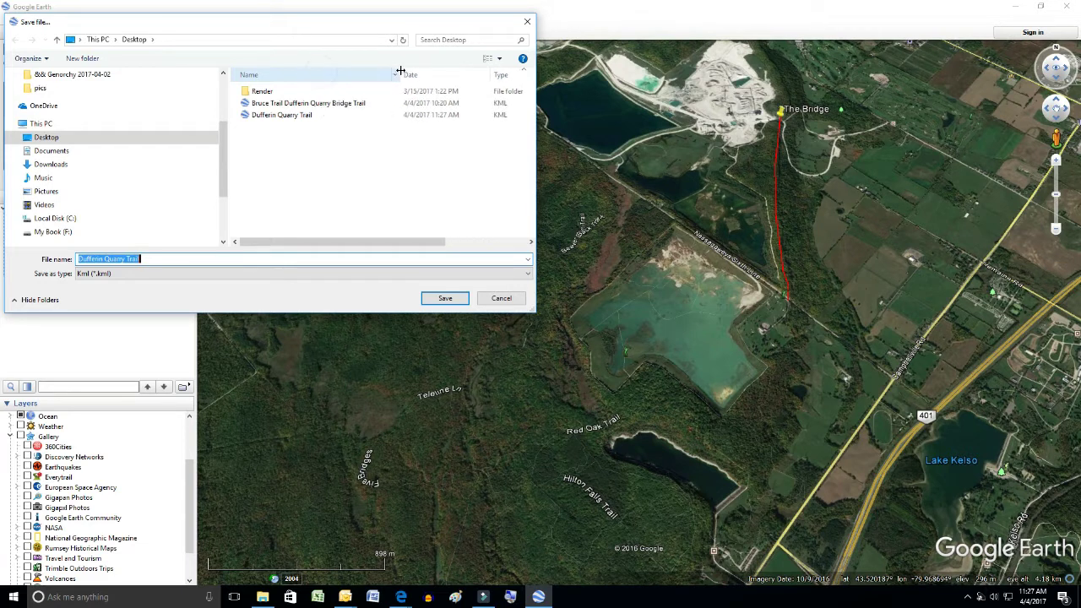